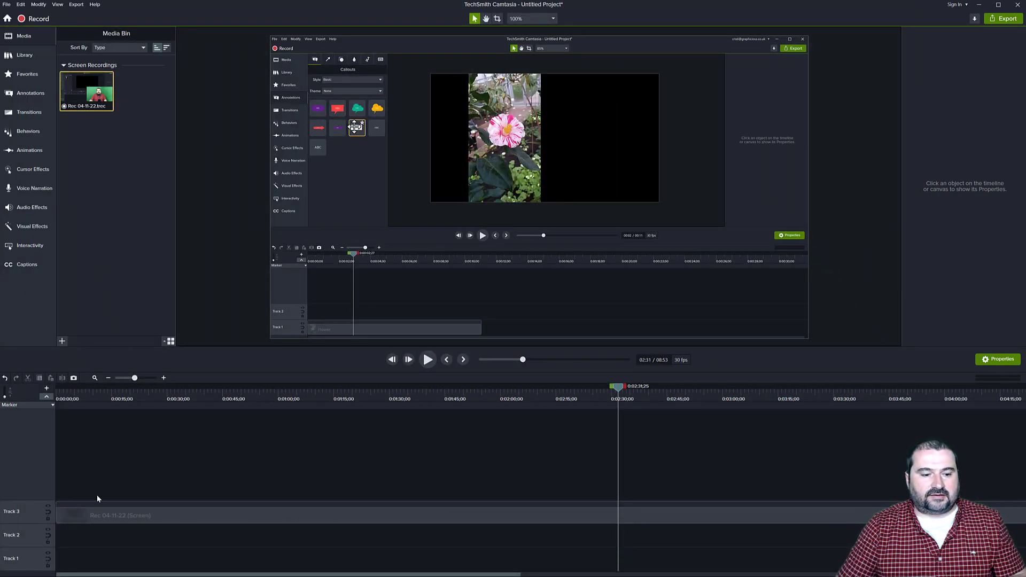
Select the Track 3 screen recording and move the playhead back to about 1:37
left_click(100, 513)
left_click_drag(617, 387, 418, 401)
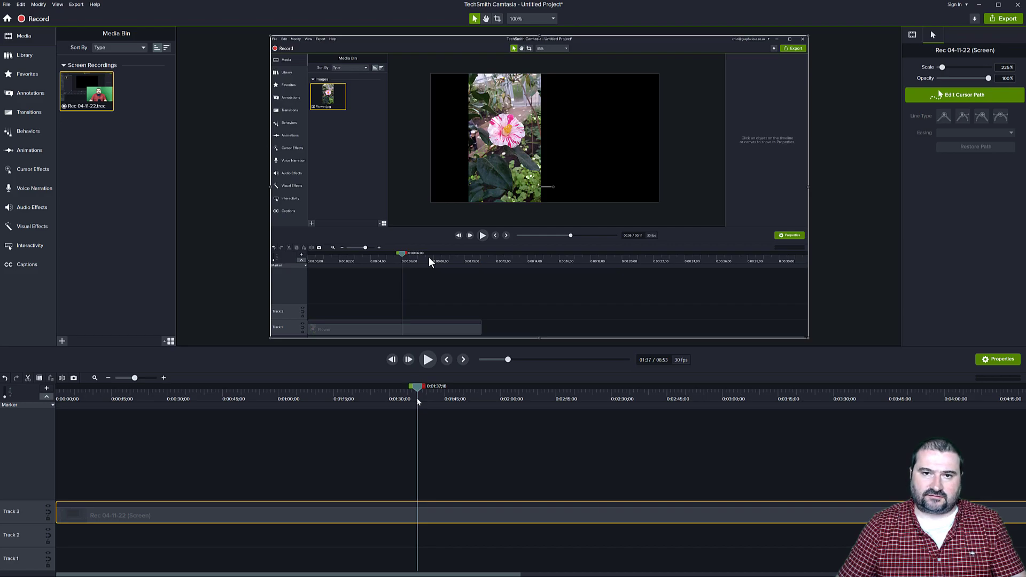
Add the Highlight cursor effect to the Track 3 screen recording
left_click(33, 169)
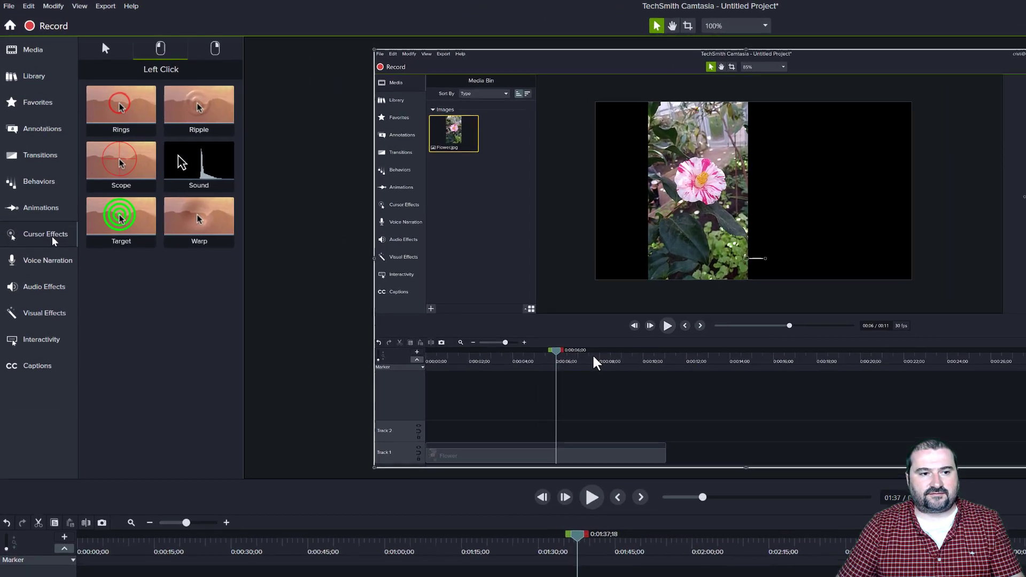
left_click(115, 53)
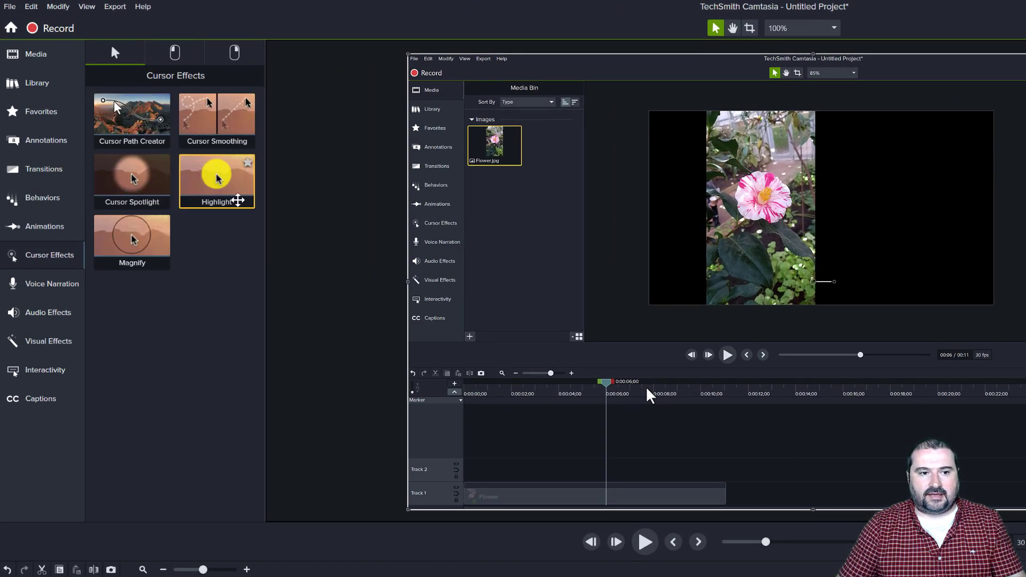
left_click(218, 175)
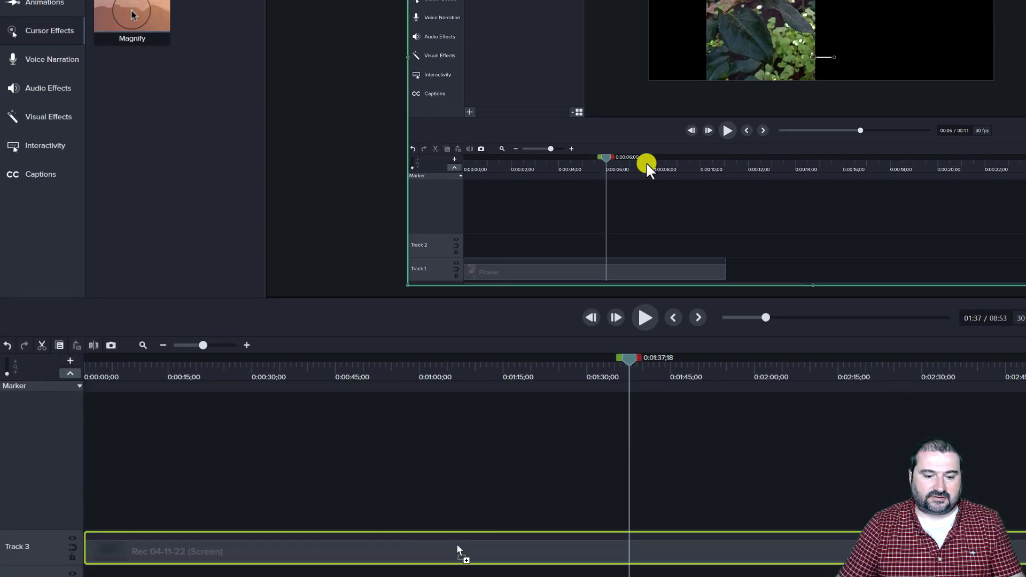
left_click_drag(219, 142, 458, 550)
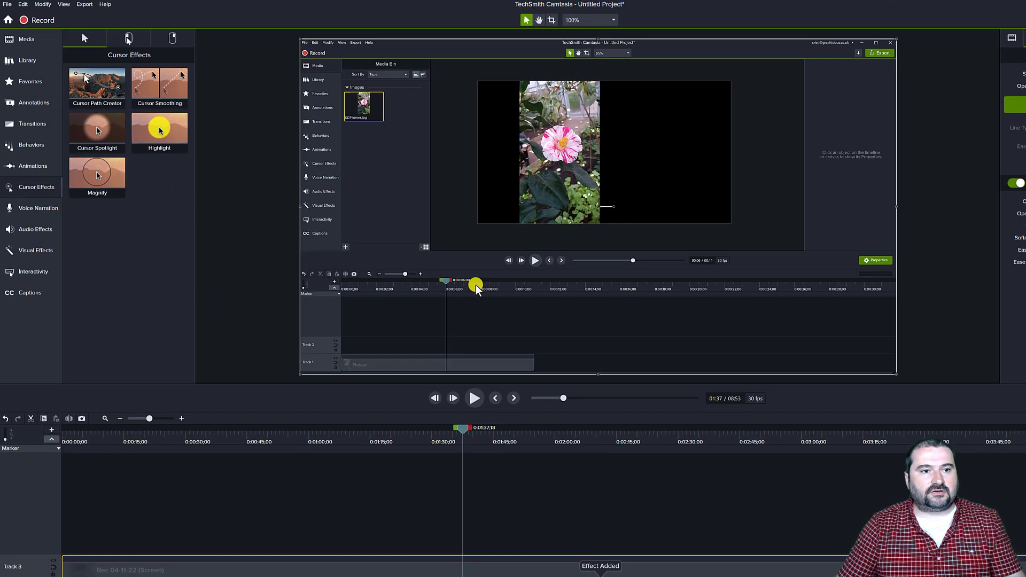
Add red left-click Rings, click Sound and yellow right-click Rings to the clip
left_click(128, 38)
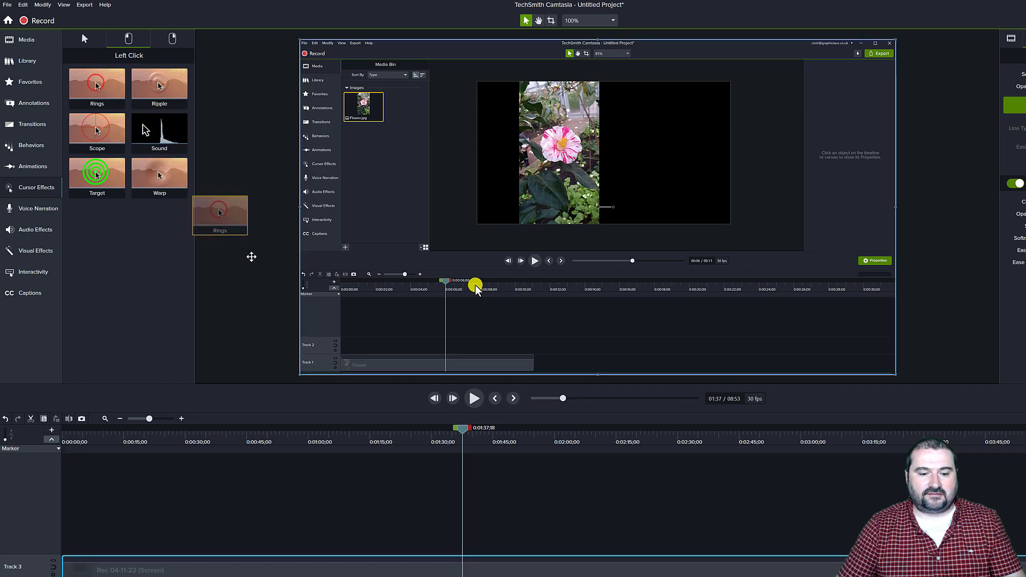
left_click_drag(97, 84, 401, 570)
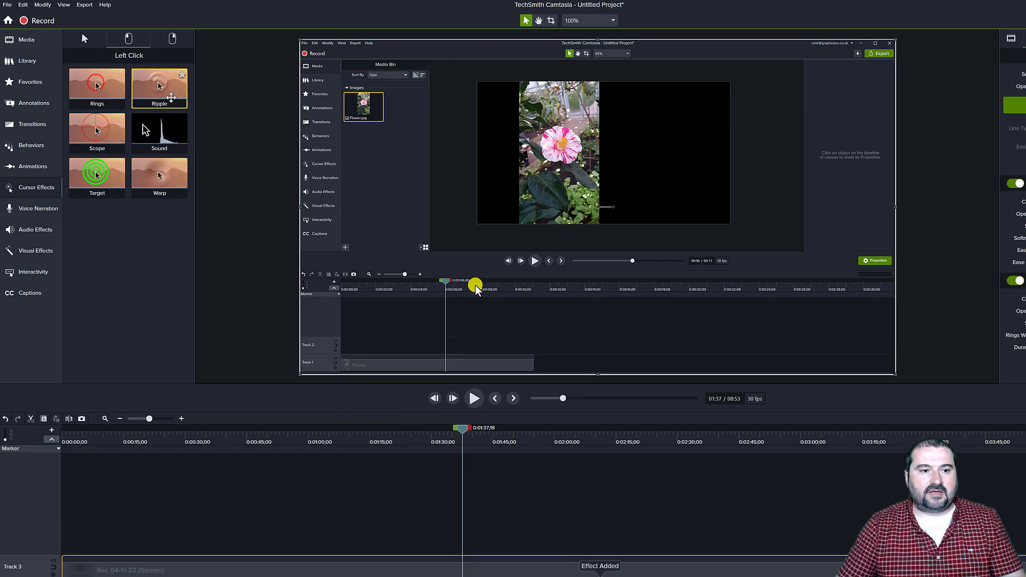
left_click_drag(160, 129, 393, 567)
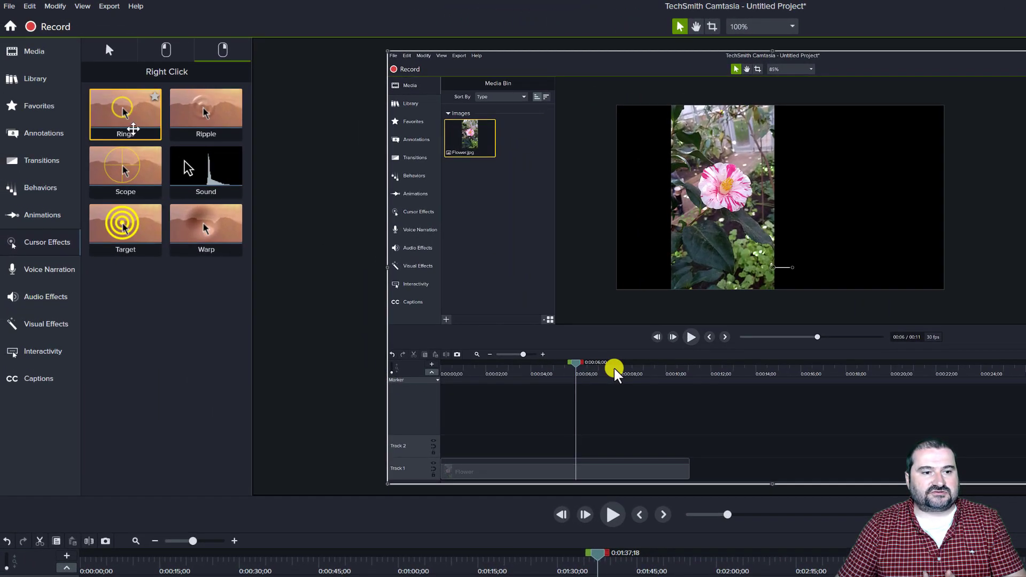
mouse_move(126, 133)
left_mouse_down()
mouse_move(654, 465)
mouse_move(666, 563)
left_mouse_up()
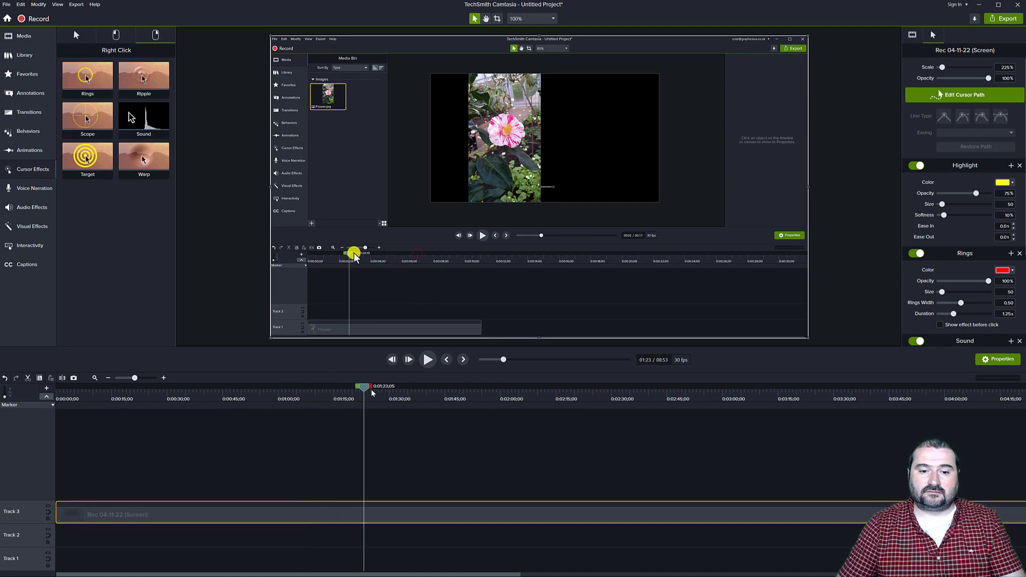
Preview the effects and raise the click Sound volume above 100%
left_click_drag(511, 399, 553, 405)
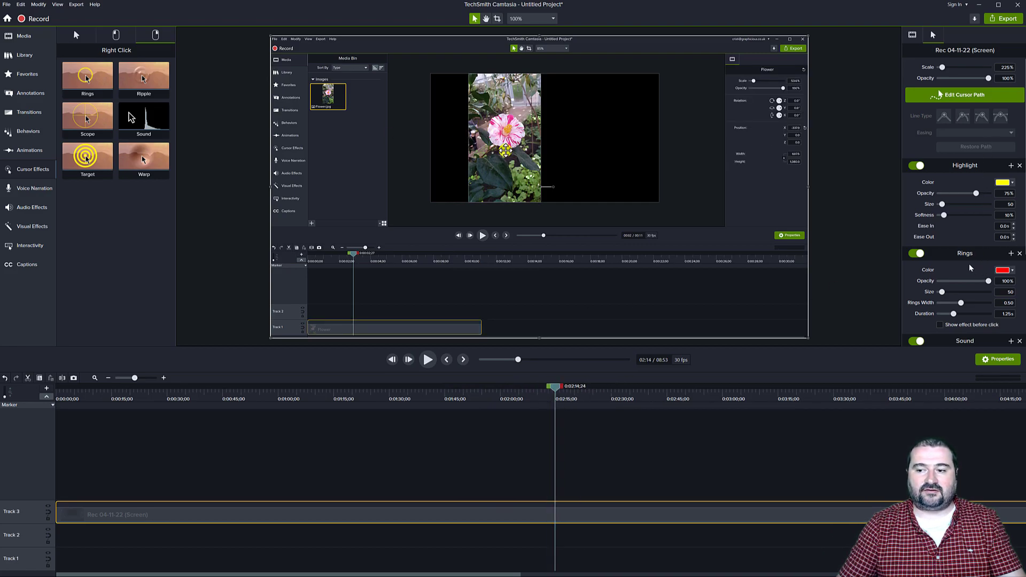
scroll(969, 270, "down", 3)
scroll(970, 273, "down", 3)
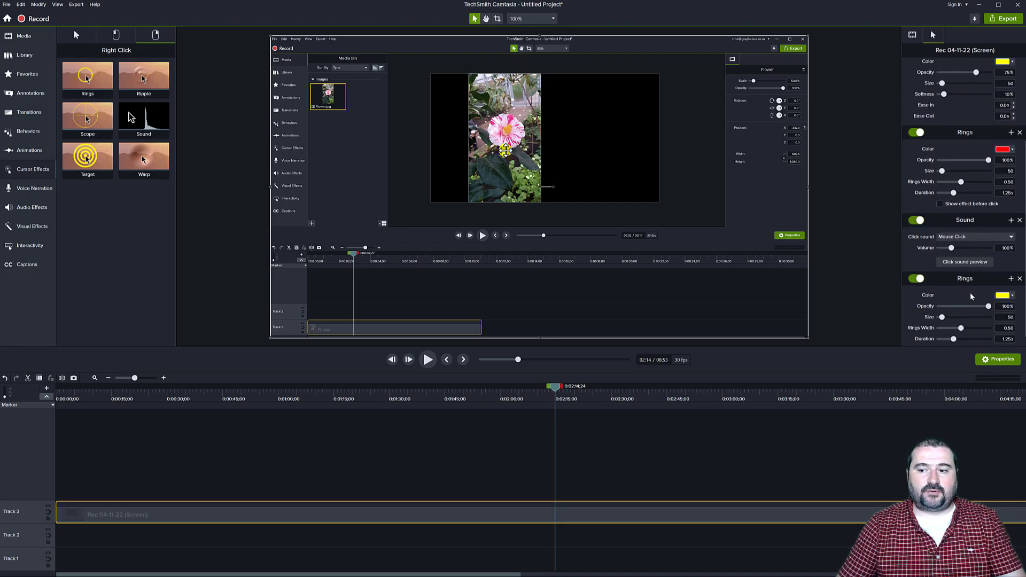
scroll(971, 265, "down", 1)
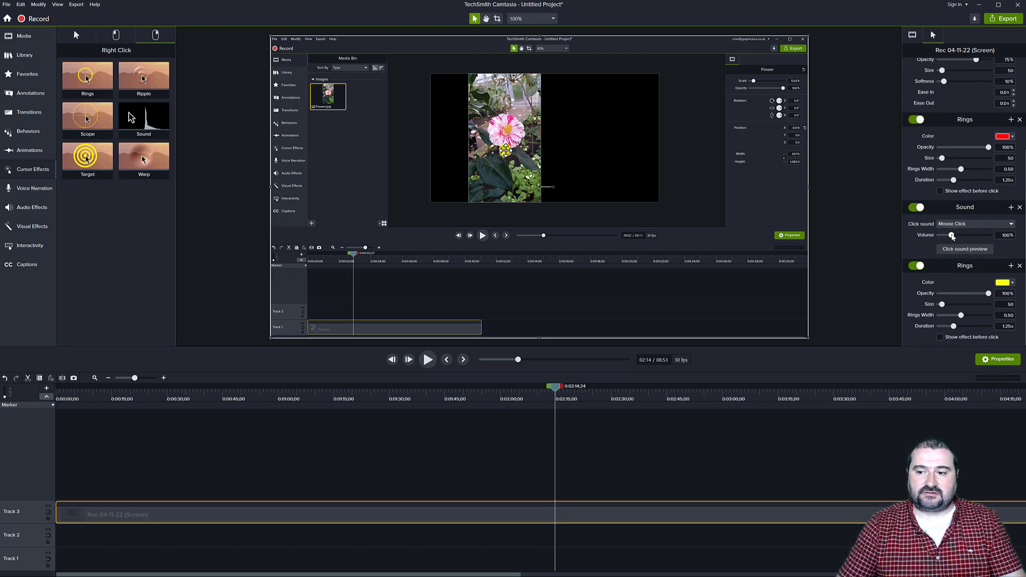
left_click_drag(952, 237, 959, 238)
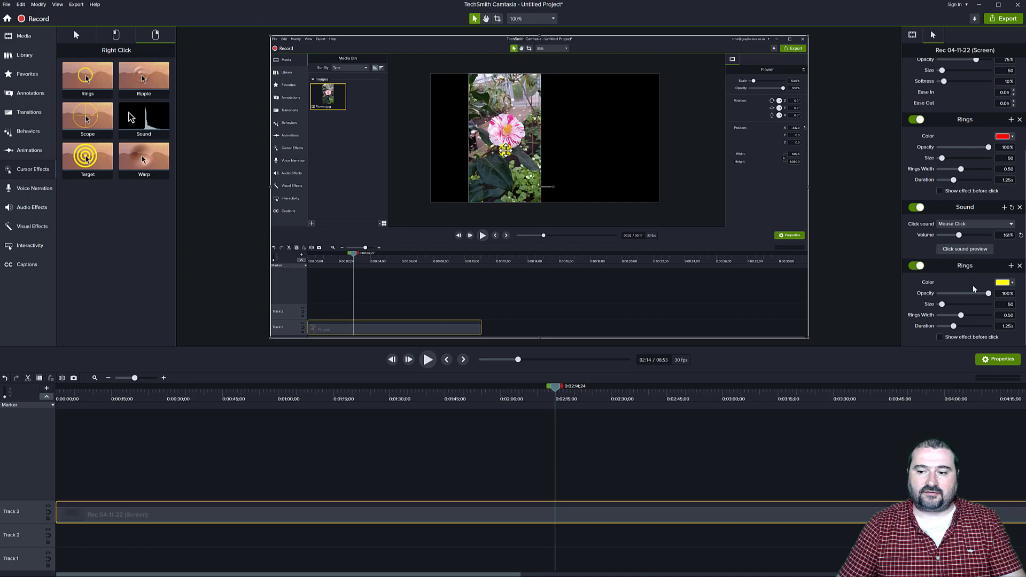
left_click_drag(556, 399, 528, 395)
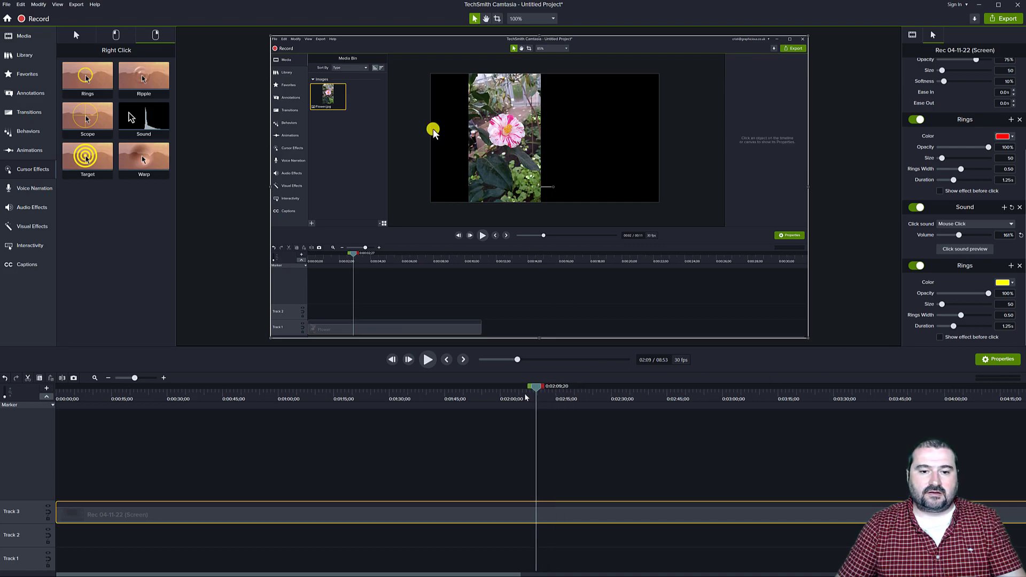
scroll(946, 241, "up", 3)
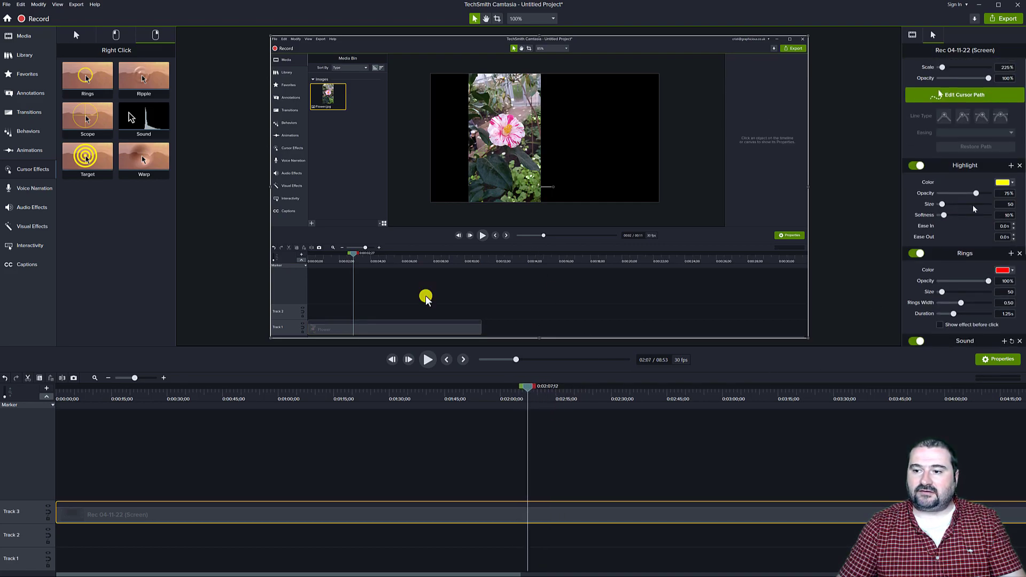
Make the cursor Highlight pink at 100% opacity, then deselect the clip
left_click_drag(977, 195, 996, 197)
left_click(1008, 182)
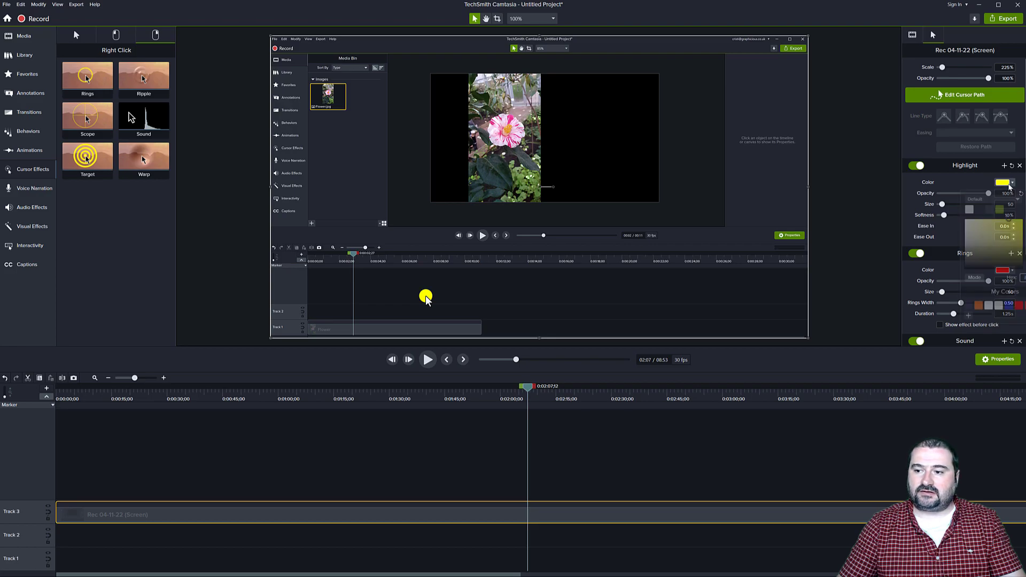
left_click(1024, 229)
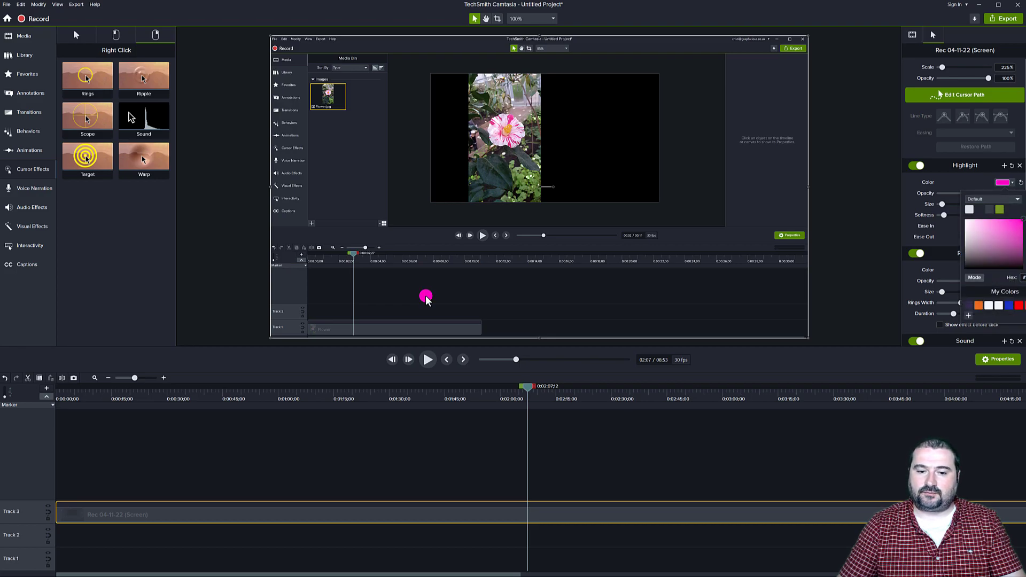
left_click(883, 243)
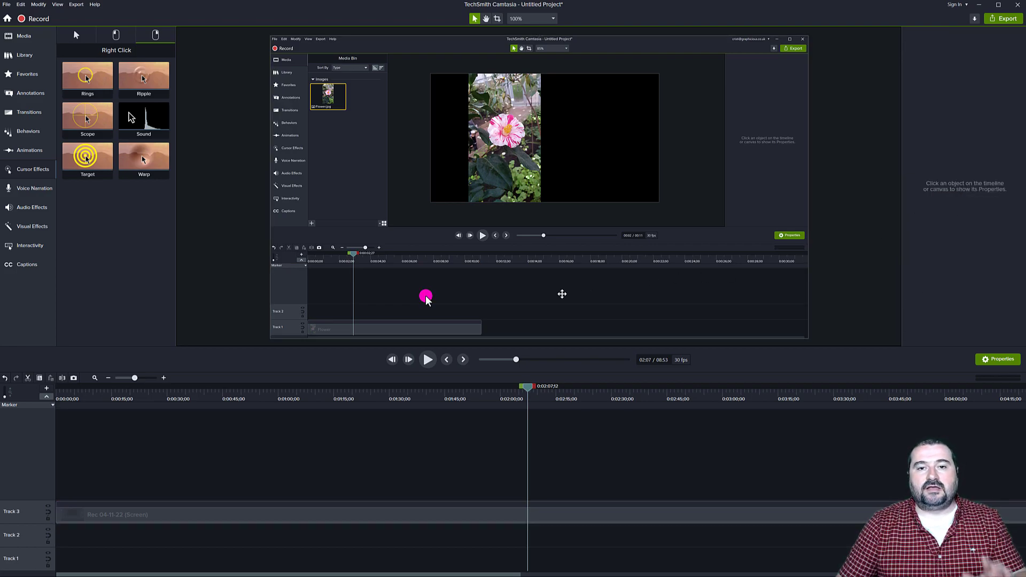
Reselect the Track 3 recording to review its Highlight, Rings and Sound settings
left_click(557, 520)
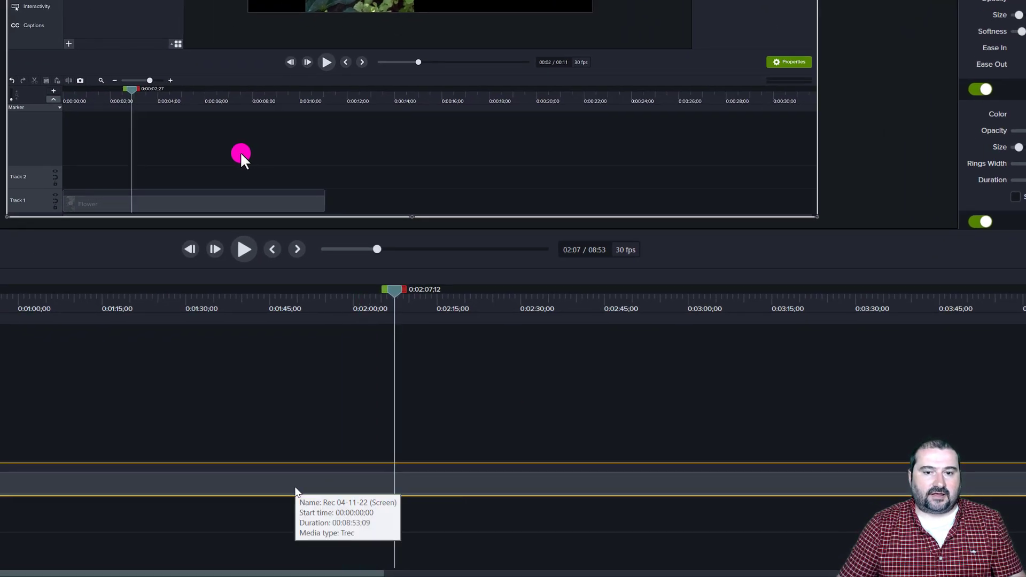
Convert the recording to a Placeholder and check its inherited cursor effects
right_click(295, 491)
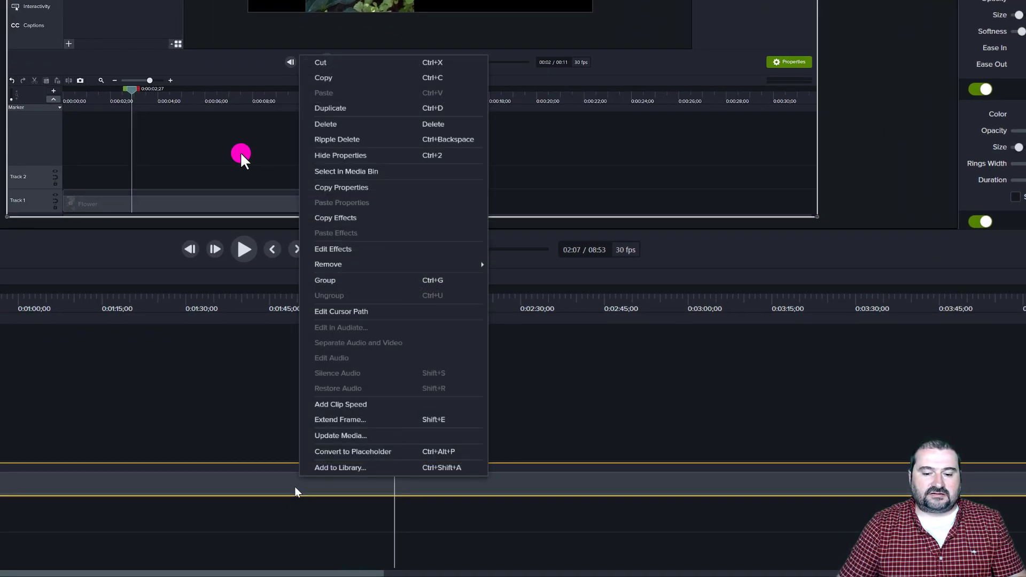
left_click(352, 453)
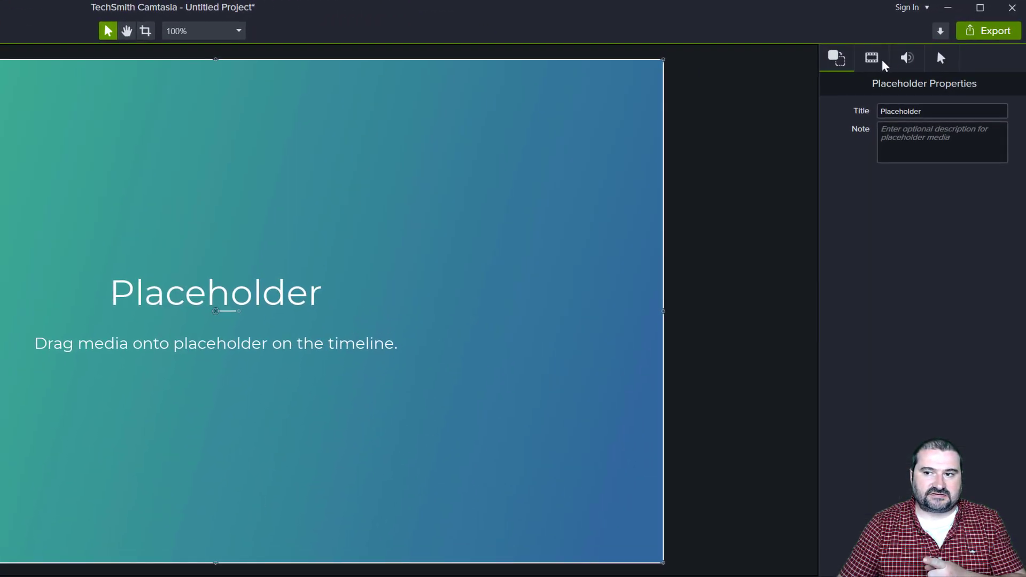
left_click(941, 58)
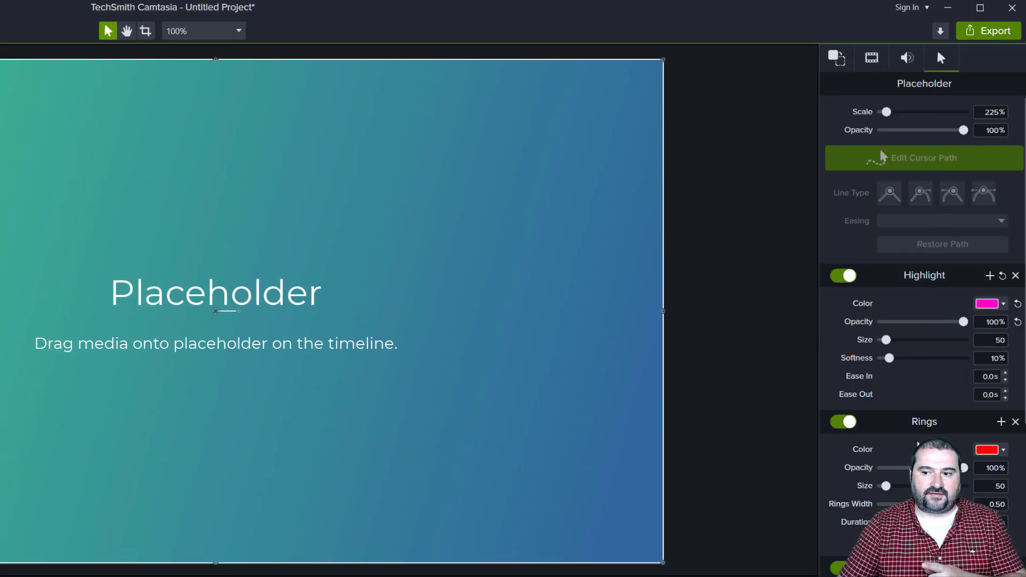
scroll(916, 384, "down", 3)
scroll(925, 201, "up", 3)
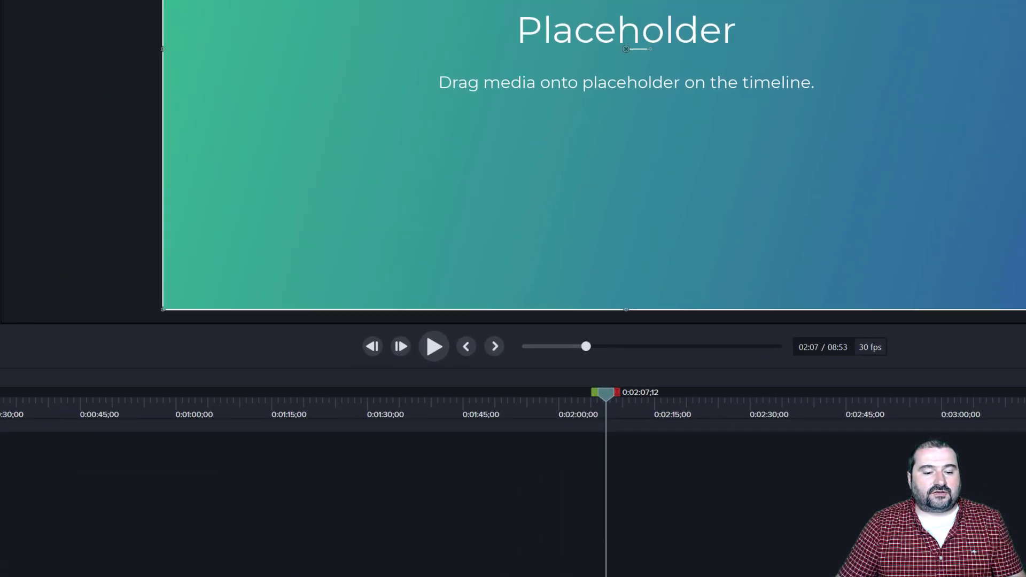
Add the placeholder clip to the library from its clip actions and confirm
right_click(457, 456)
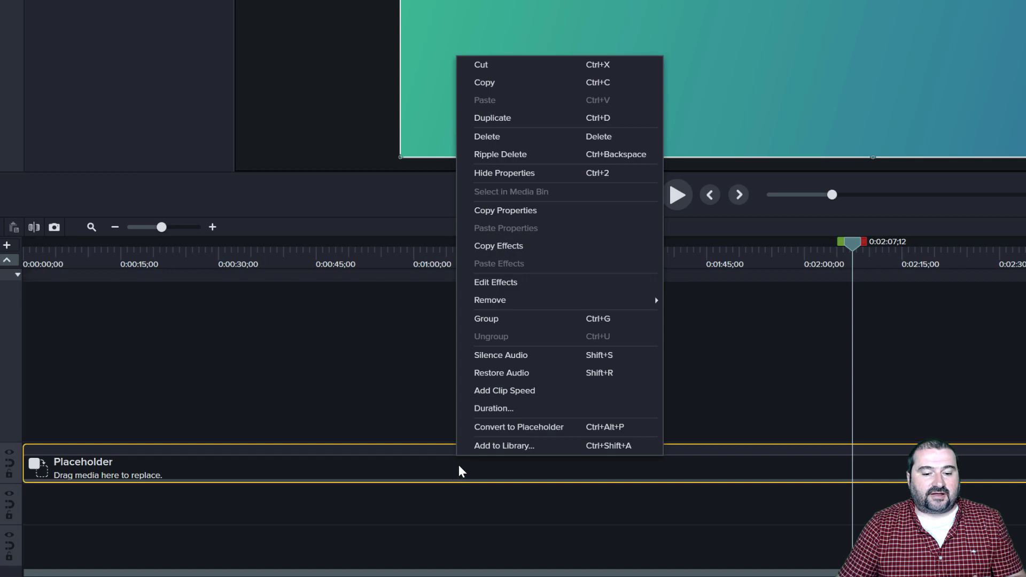
left_click(501, 444)
key("Return")
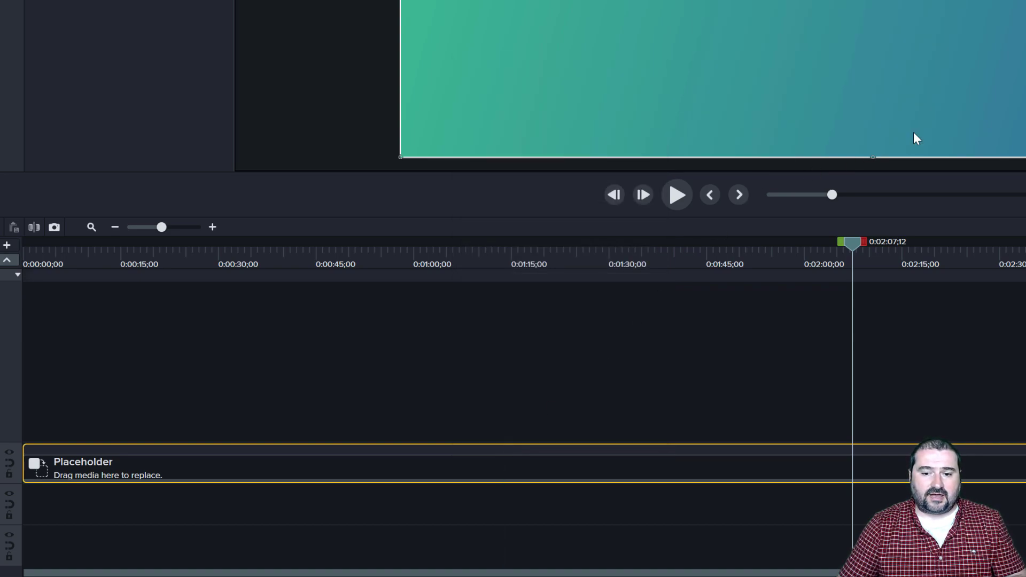
Shorten the Placeholder clip to about 2:16 and zoom the timeline in
key("ctrl+9")
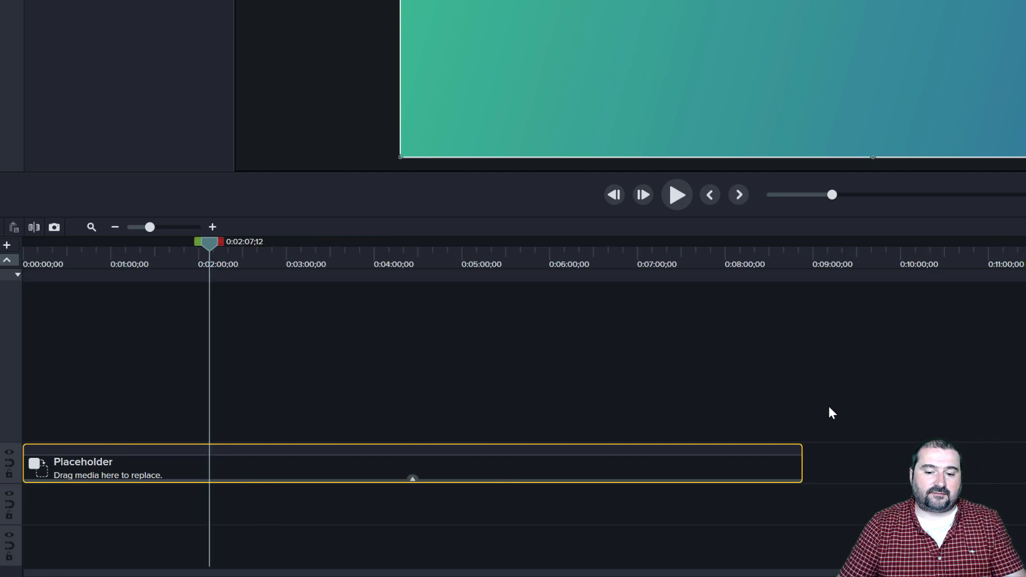
left_click_drag(800, 466, 218, 475)
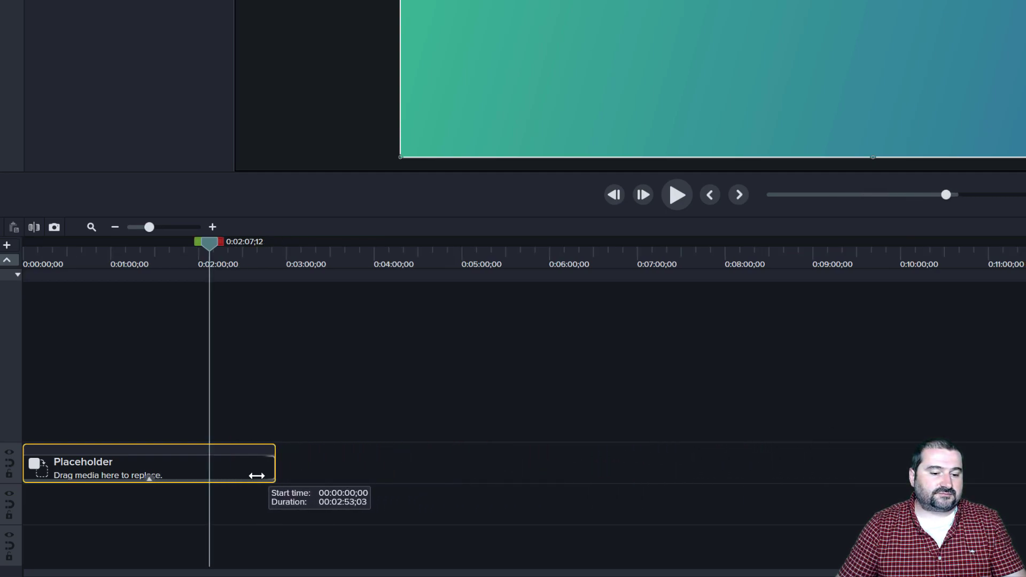
key("ctrl+plus")
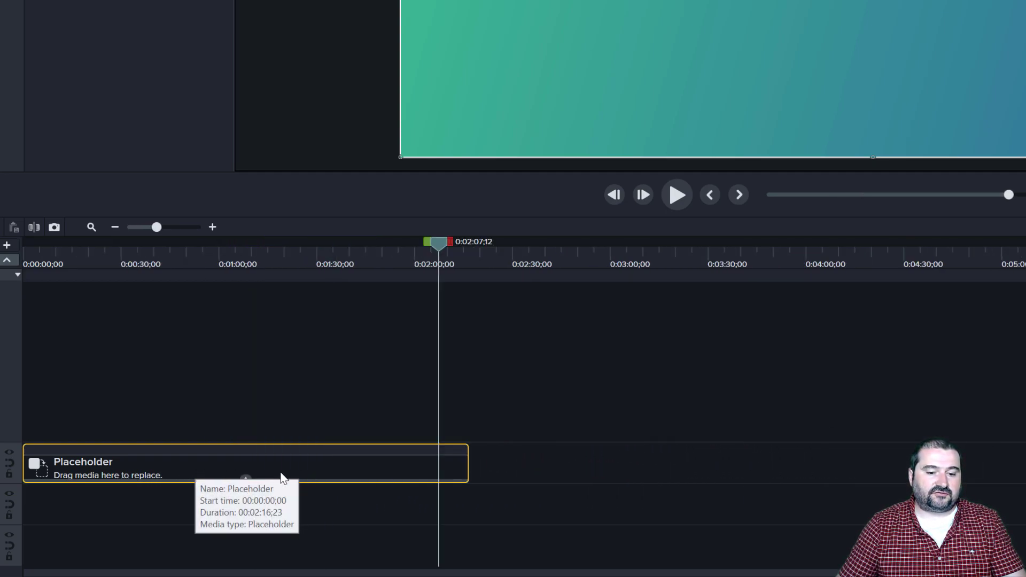
right_click(348, 471)
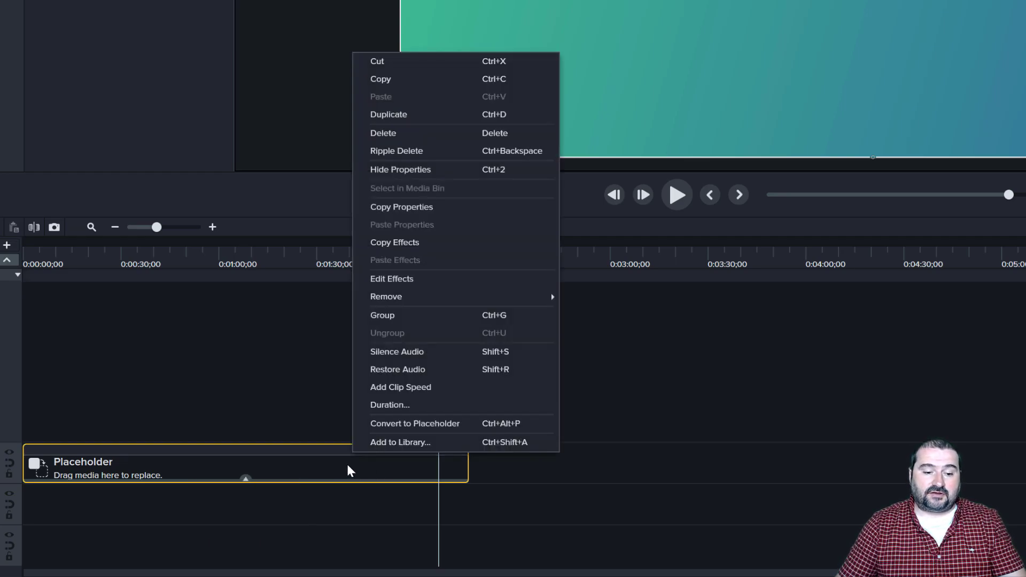
Add the placeholder to the Graphicious library under the name 'Mouse effects stack'
left_click(387, 442)
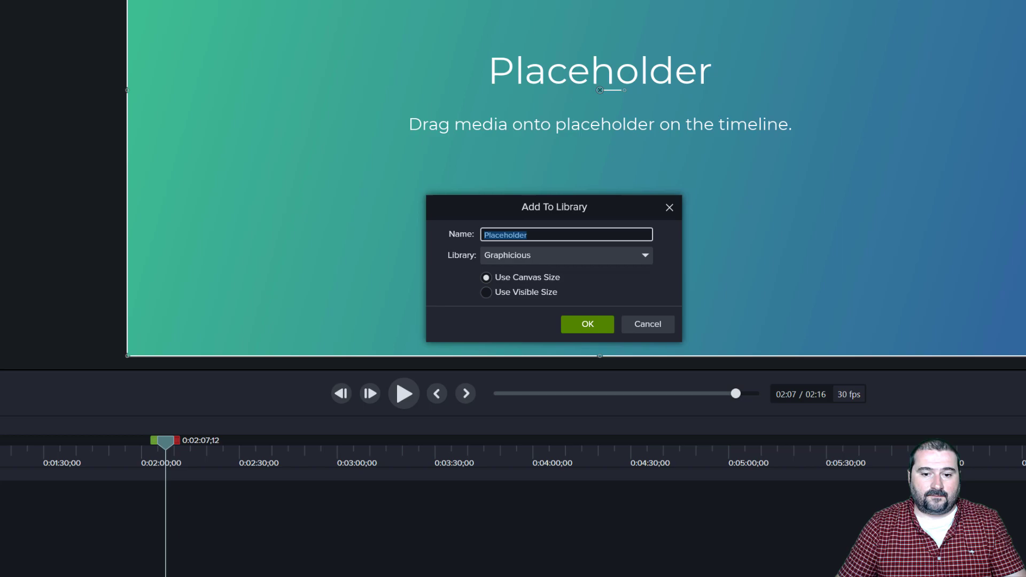
type("M")
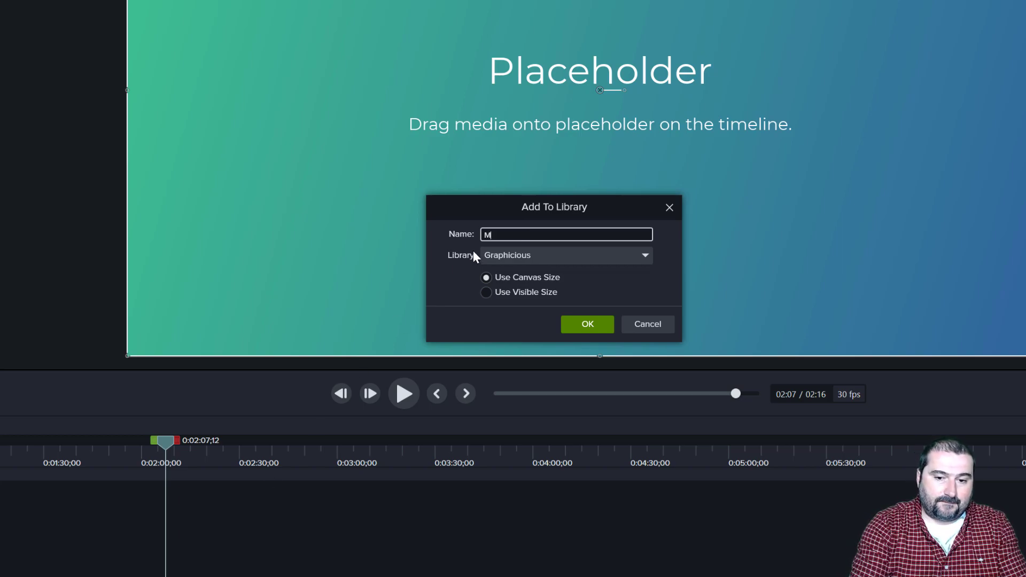
type("ouse effec")
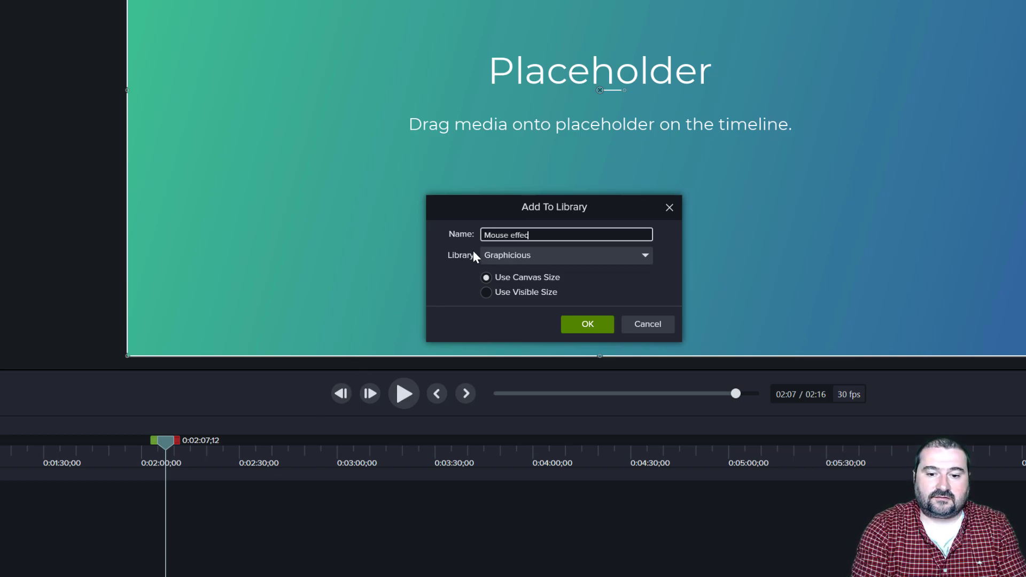
type("ts stack")
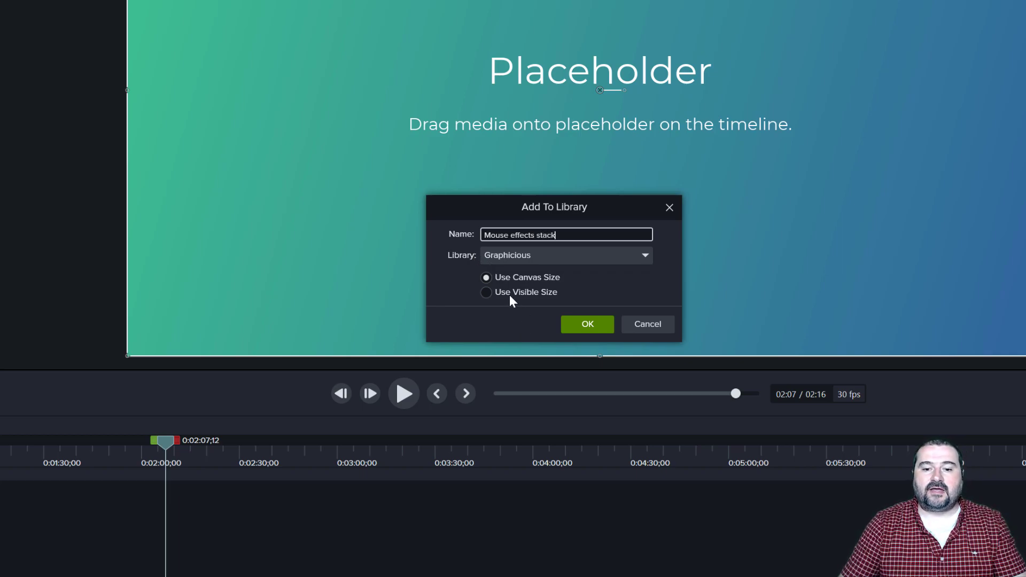
left_click(586, 327)
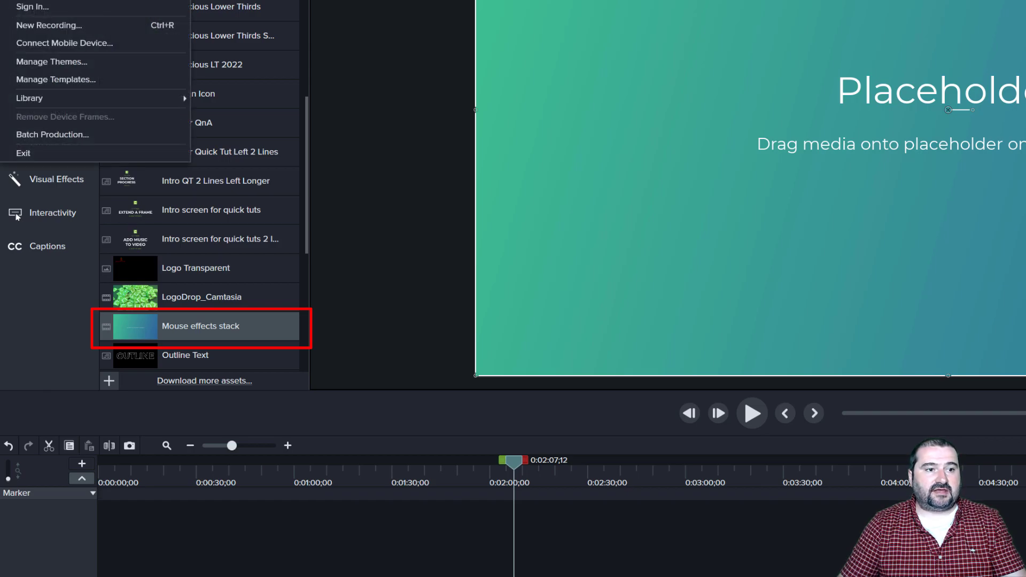
Start a new project without saving and import the Rec 04-11-22 recording
left_click(32, 152)
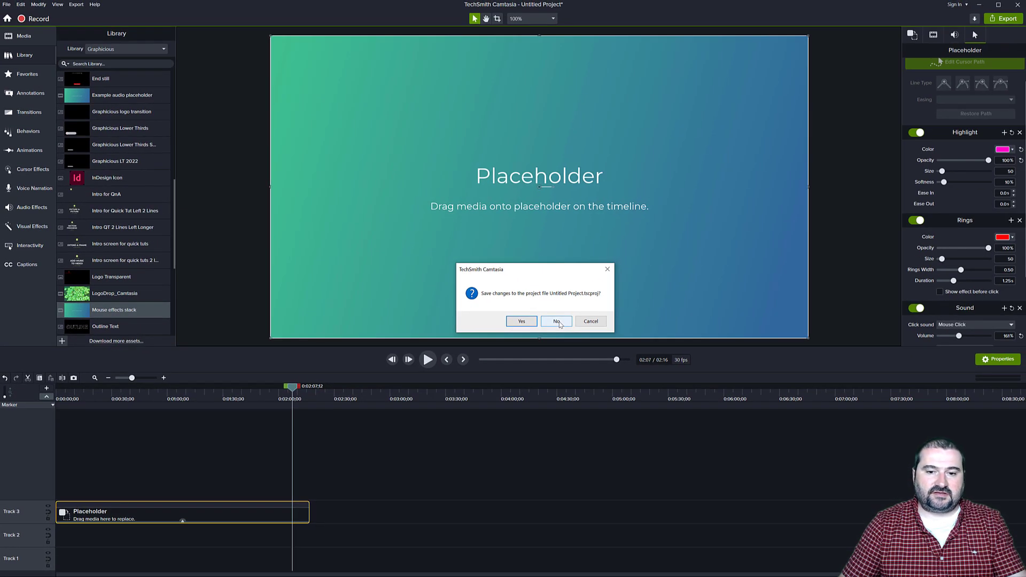
left_click(557, 321)
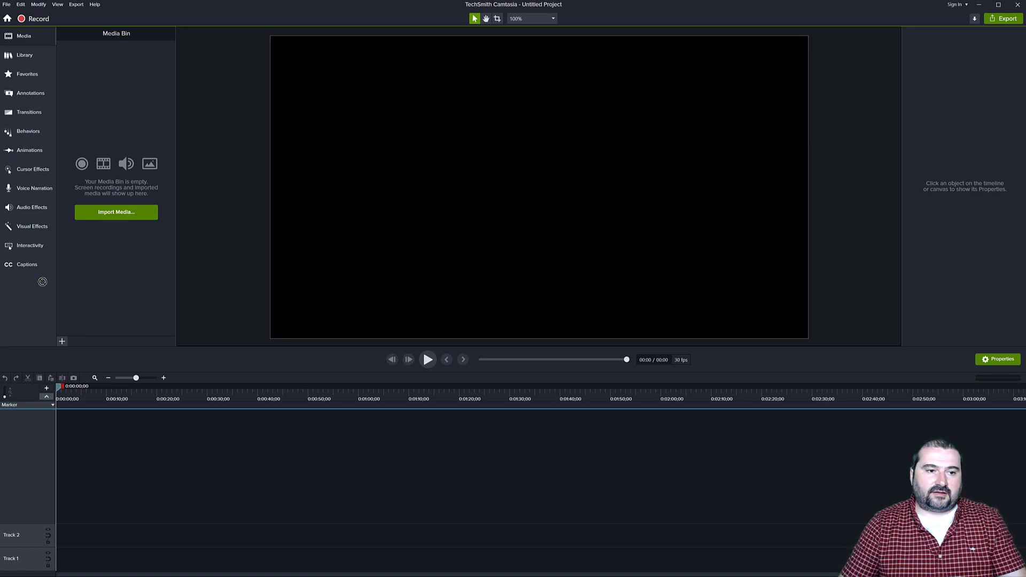
mouse_move(42, 281)
left_mouse_down()
mouse_move(115, 119)
mouse_move(105, 380)
mouse_move(55, 507)
left_mouse_up()
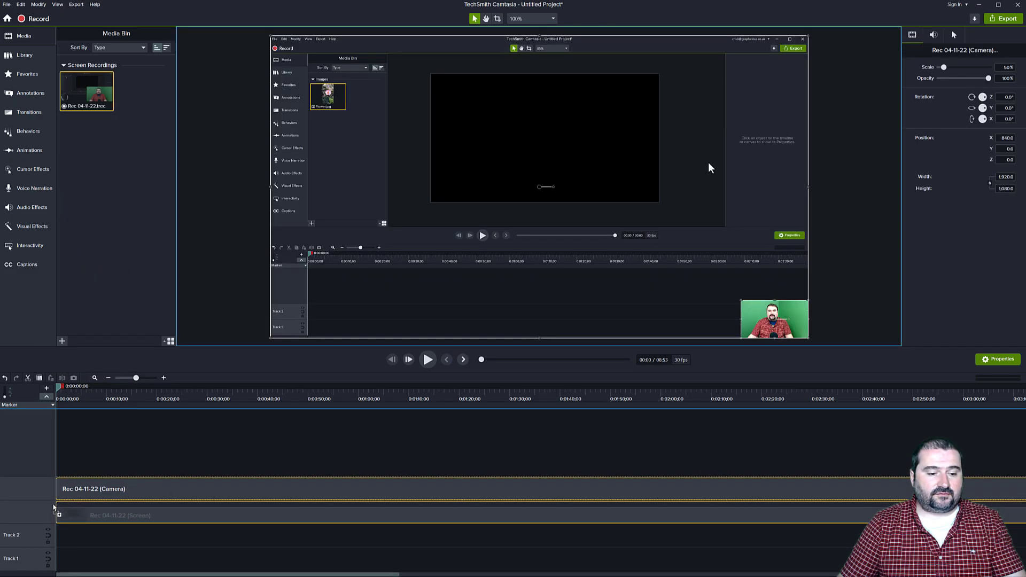
Delete the Track 4 camera clip and select the Track 3 screen clip
left_click(143, 455)
left_click(198, 494)
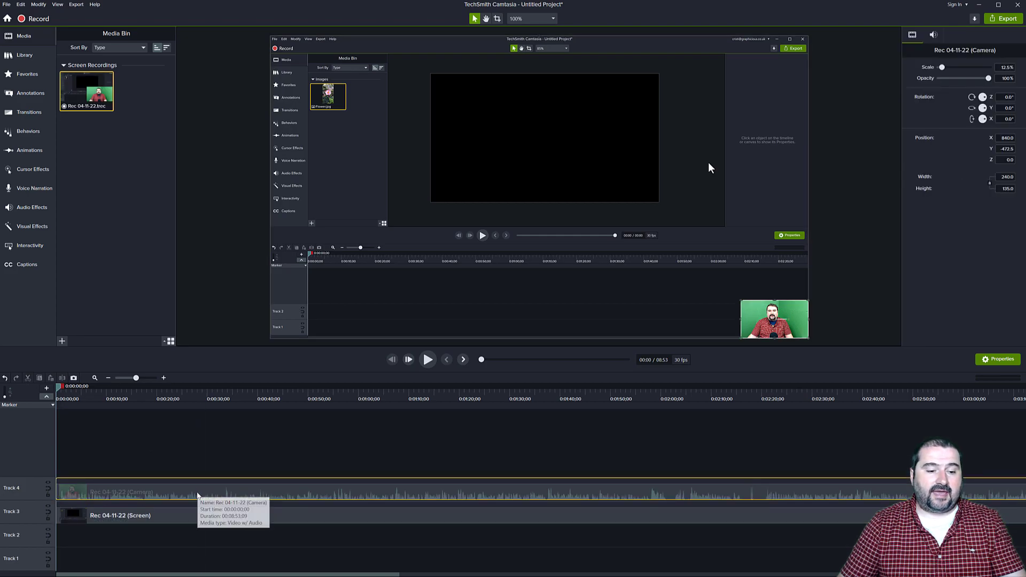
key("Delete")
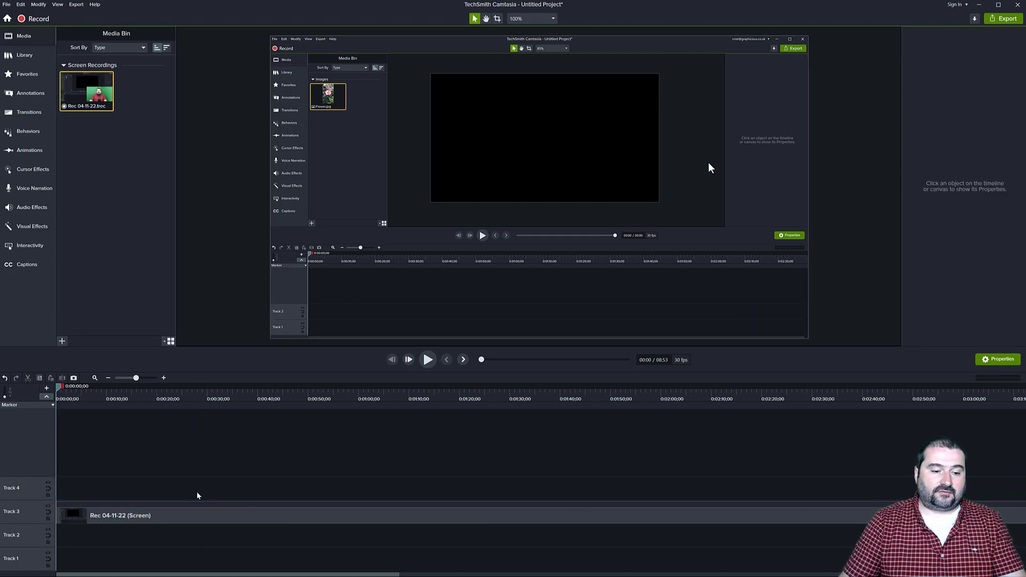
left_click(187, 518)
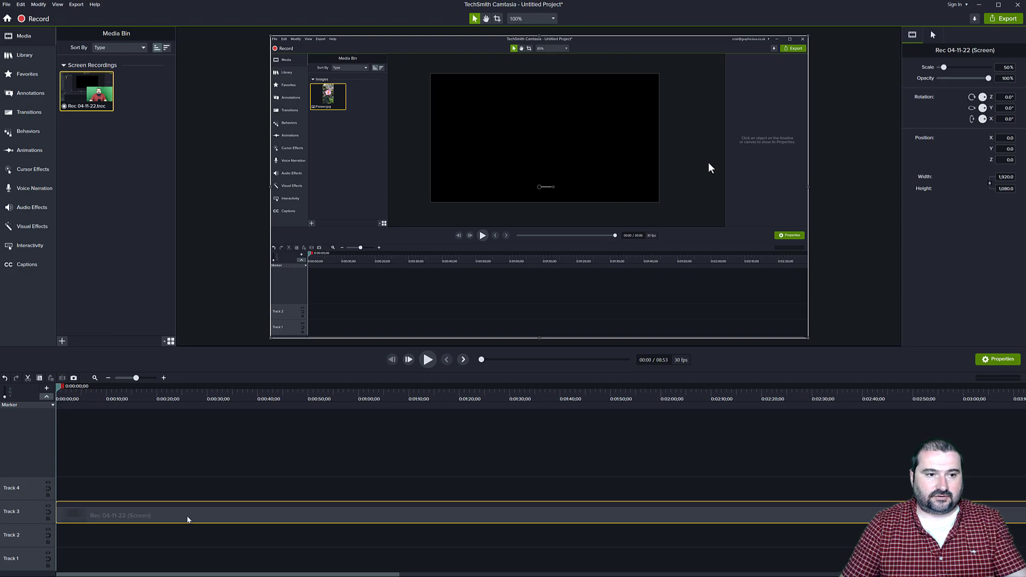
Place 'Mouse effects stack' from the Library on Track 2, then drag the screen clip onto it
left_click(25, 55)
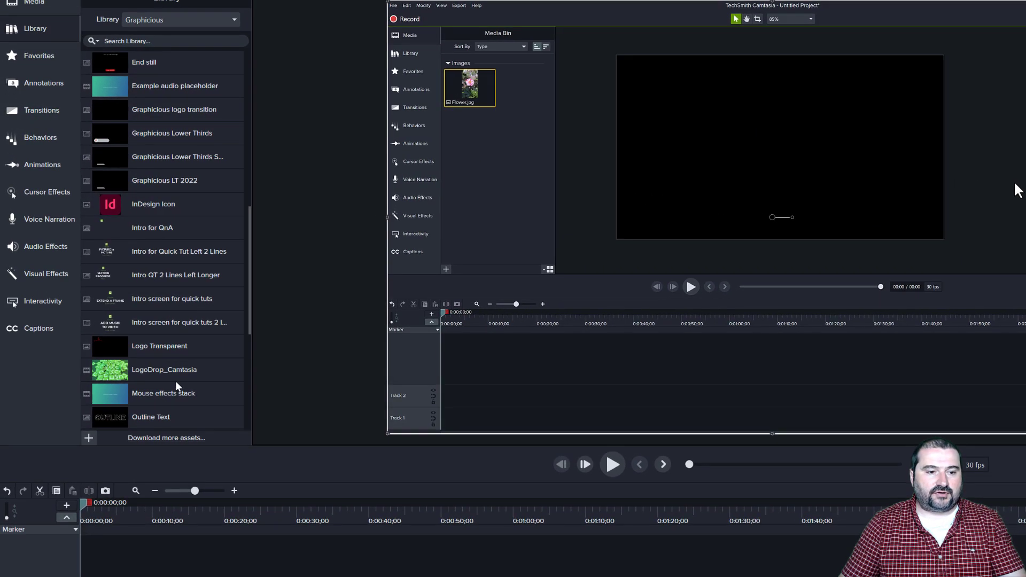
scroll(170, 375, "down", 2)
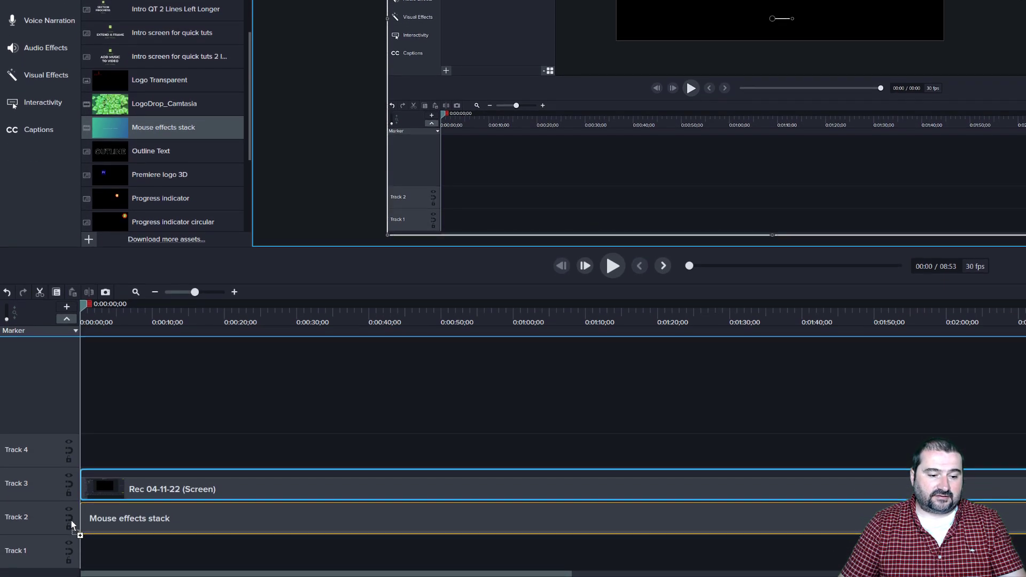
left_click_drag(125, 499, 70, 520)
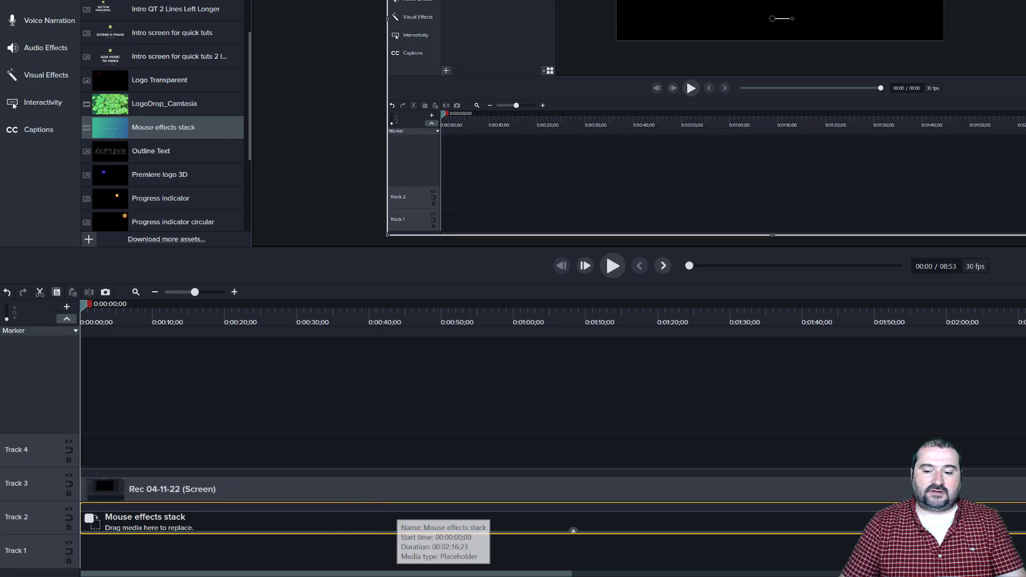
scroll(401, 521, "down", 2)
scroll(401, 513, "down", 3)
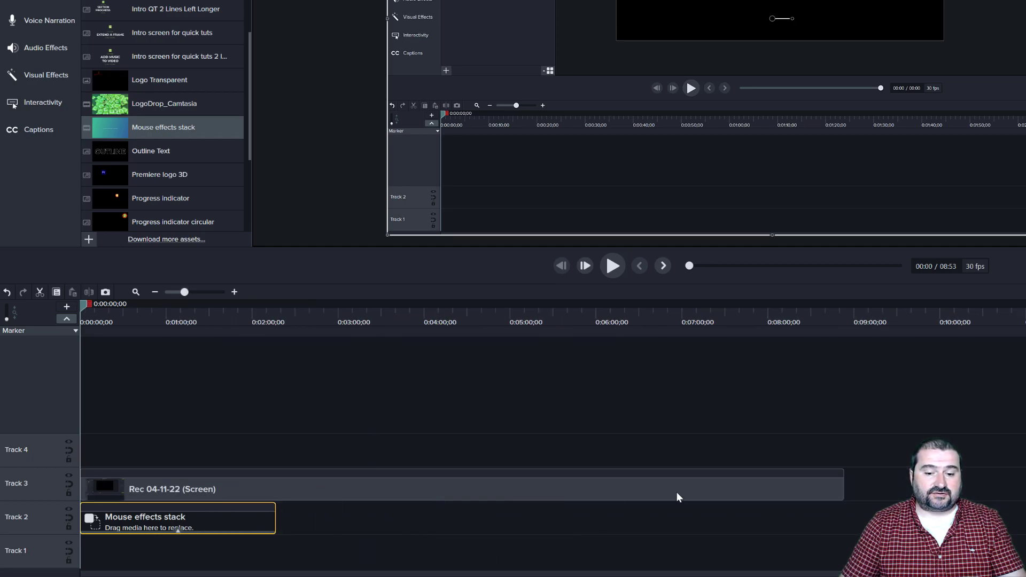
left_click(170, 490)
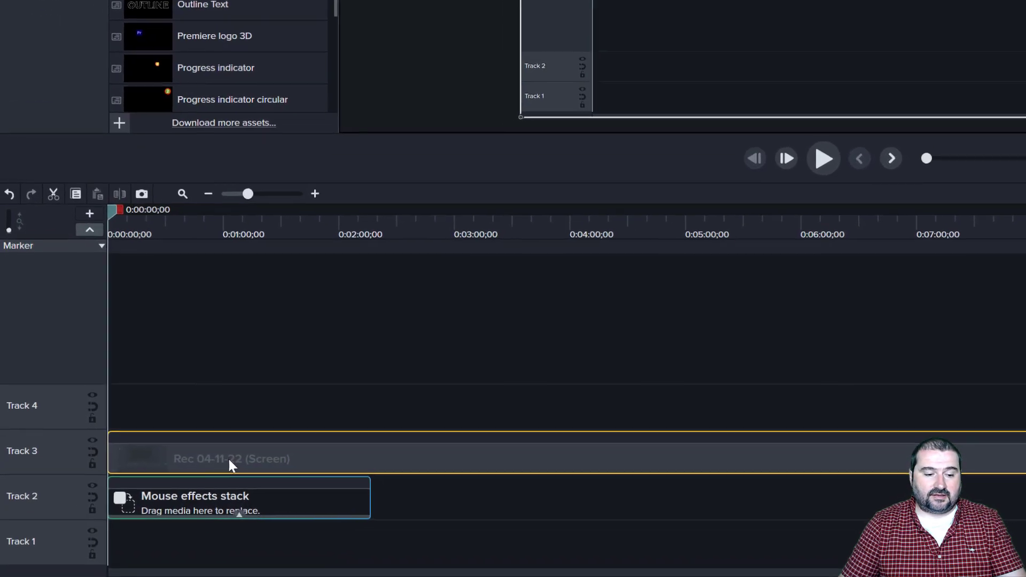
left_click(203, 497)
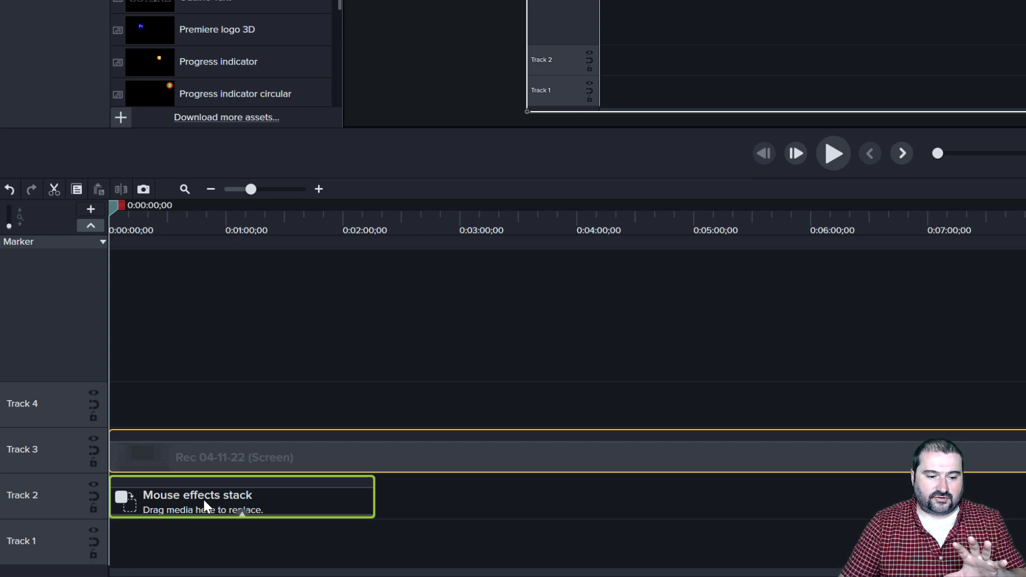
left_click_drag(204, 499, 204, 500)
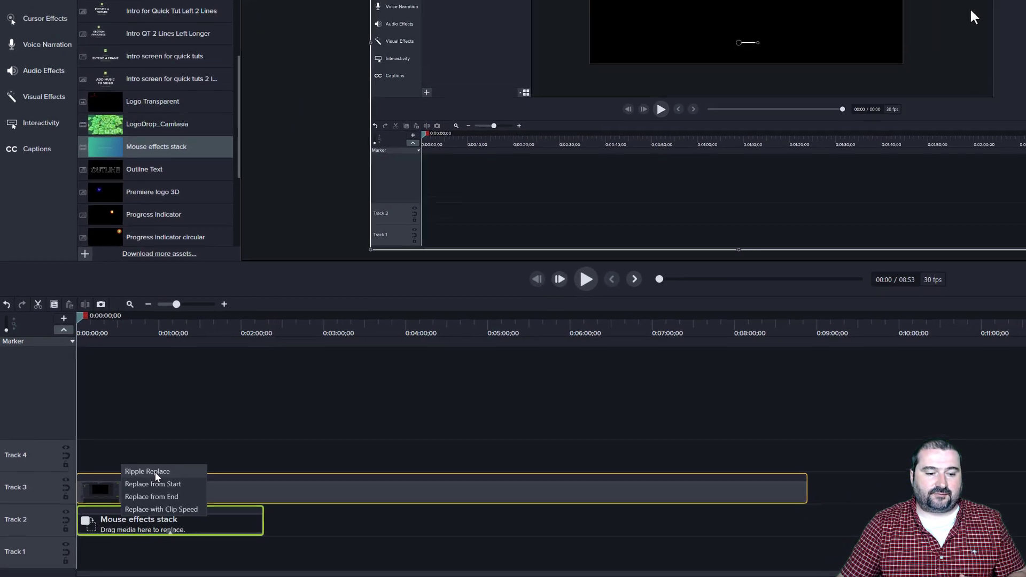
Ripple Replace the placeholder with the full-length Rec 04-11-22 recording
left_click(152, 473)
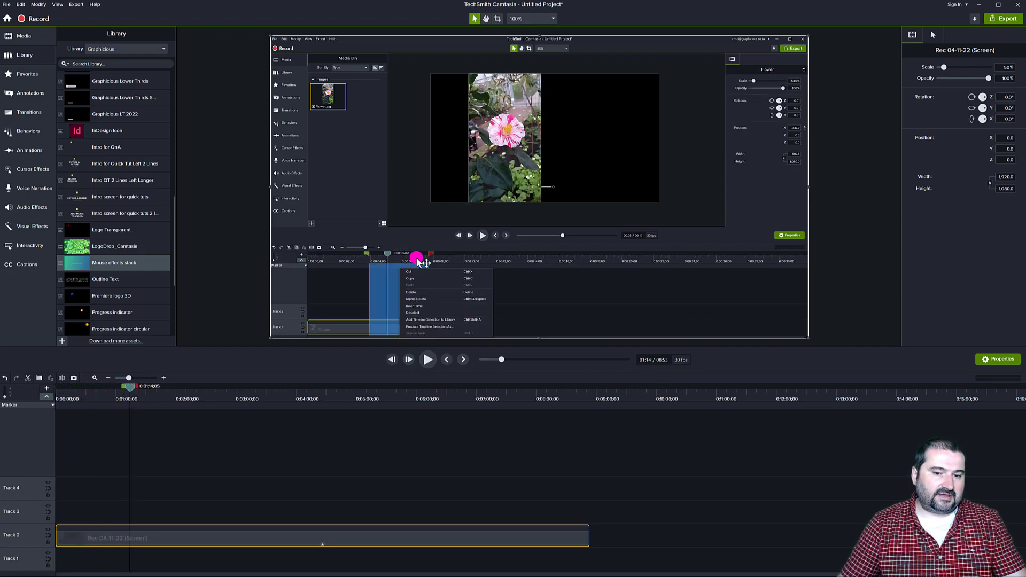
Show the Rec 04-11-22 cursor settings with pink highlight, red rings and click sound
left_click(934, 37)
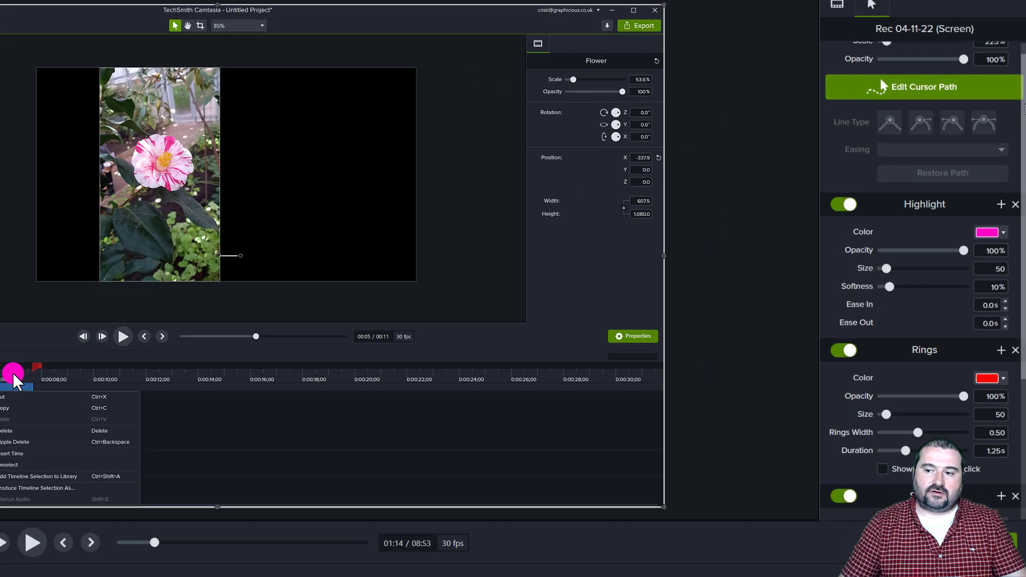
scroll(923, 281, "down", 2)
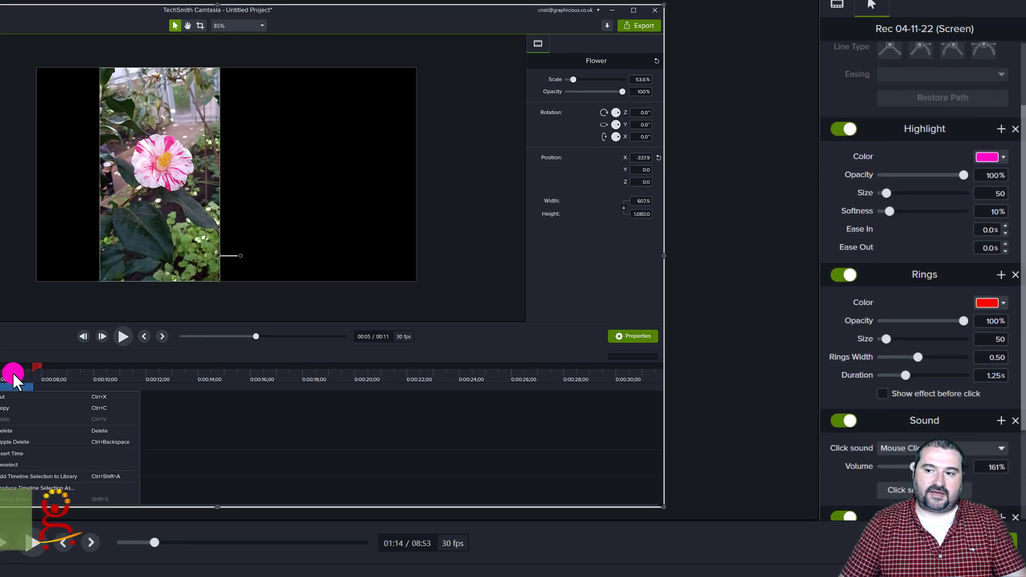
scroll(923, 281, "down", 2)
scroll(922, 281, "down", 1)
scroll(922, 281, "up", 3)
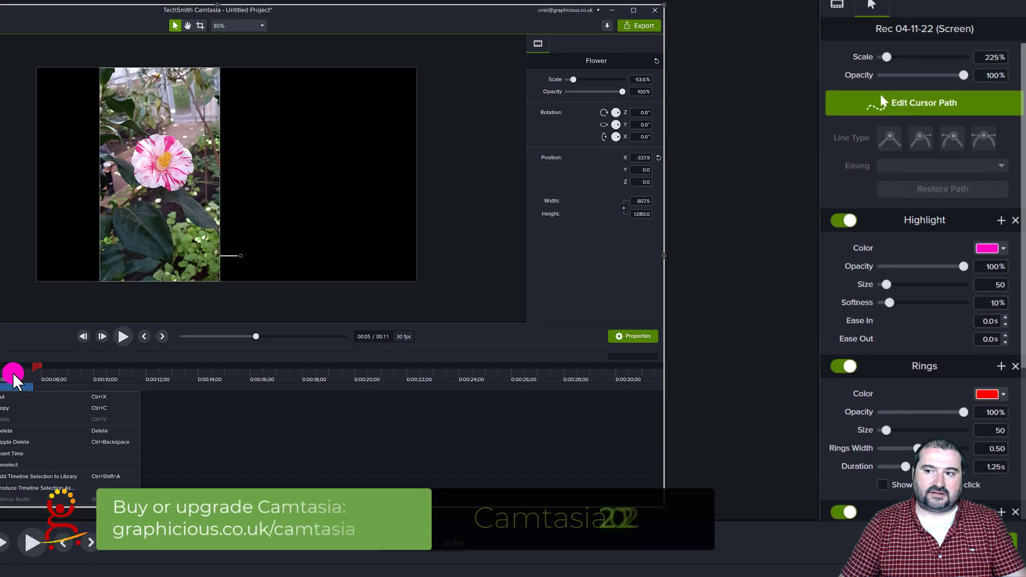
scroll(922, 281, "down", 3)
scroll(882, 94, "up", 2)
scroll(882, 94, "up", 3)
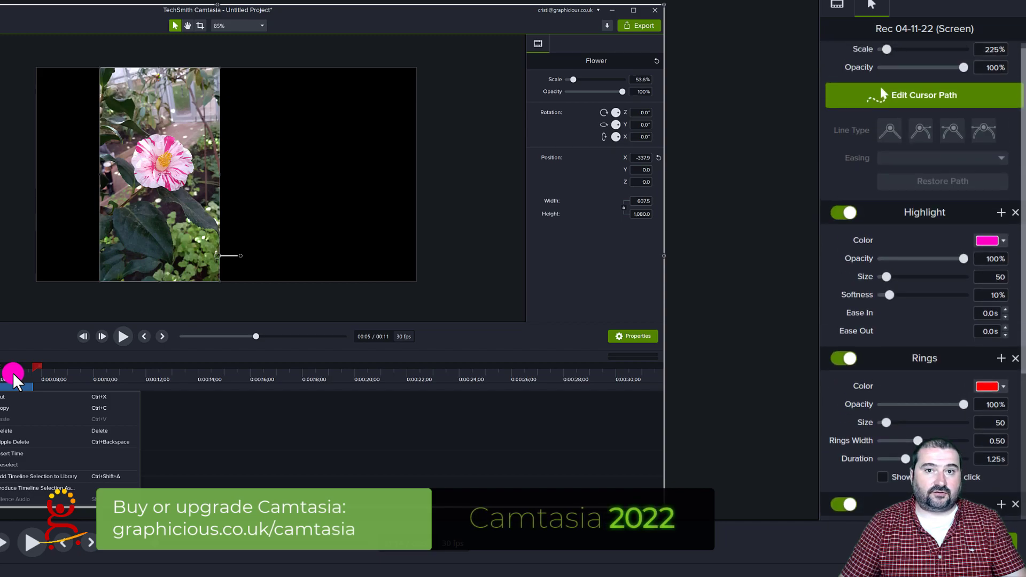